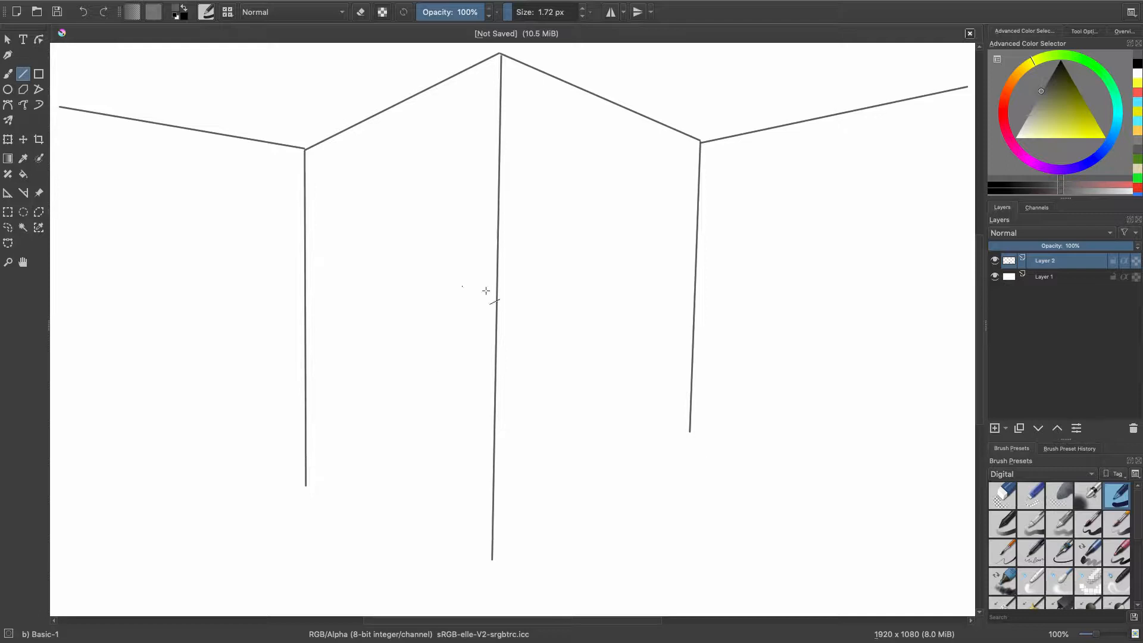
Erase the excess lower ends of the left and central vertical corner lines with Eraser Small.
click(1030, 496)
click(8, 74)
drag(306, 487, 306, 458)
drag(492, 560, 493, 502)
Draw straight floor lines connecting the bases of all three corners and extending to both canvas sides with Basic-1 at 1.12 px.
click(23, 73)
click(1116, 496)
click(511, 12)
mouse_move(54, 540)
mouse_down()
mouse_move(306, 451)
mouse_move(494, 495)
mouse_move(689, 431)
mouse_up()
drag(690, 431, 976, 503)
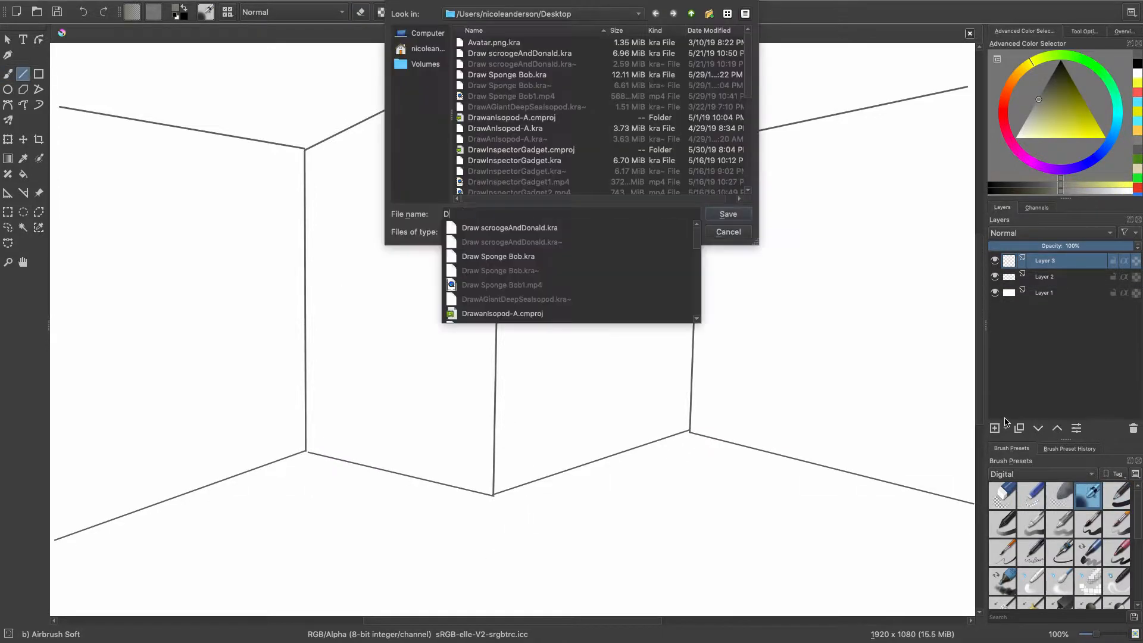
Save the drawing as DrawAWall.kra and block in grey on the wall left of the central corner with Airbrush Soft.
key(Return)
click(1030, 112)
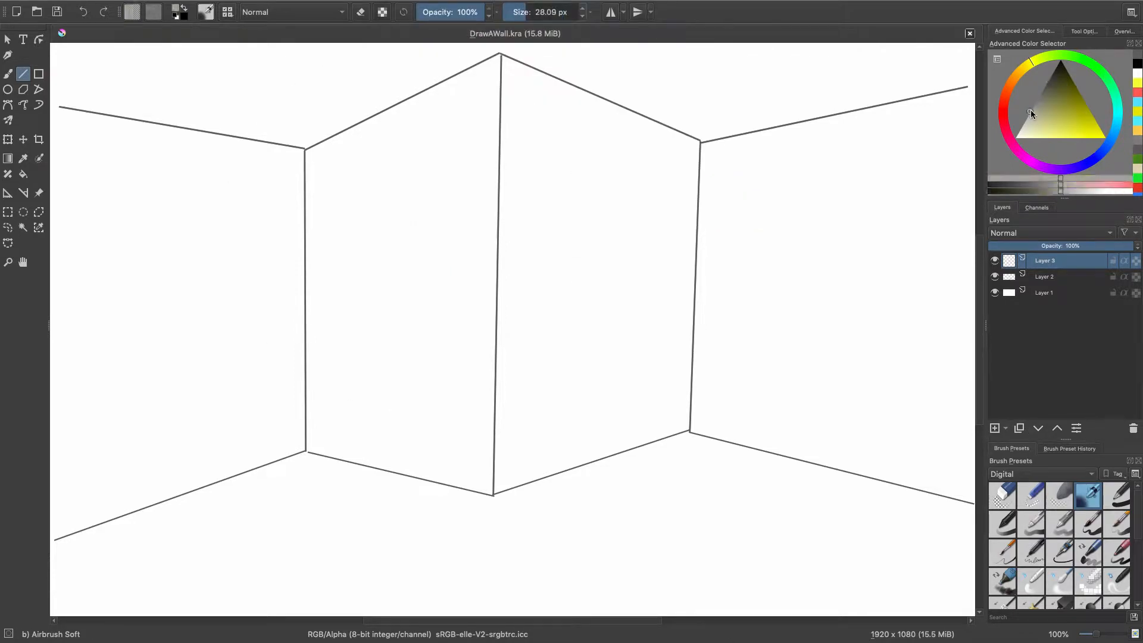
click(8, 74)
click(534, 12)
mouse_move(390, 213)
mouse_down()
mouse_move(395, 227)
mouse_move(363, 238)
mouse_move(407, 171)
mouse_move(425, 307)
mouse_up()
drag(357, 259, 360, 301)
Cover that whole wall in a lighter grey at 80.62 px and place its paint layer below the line layer.
click(1025, 119)
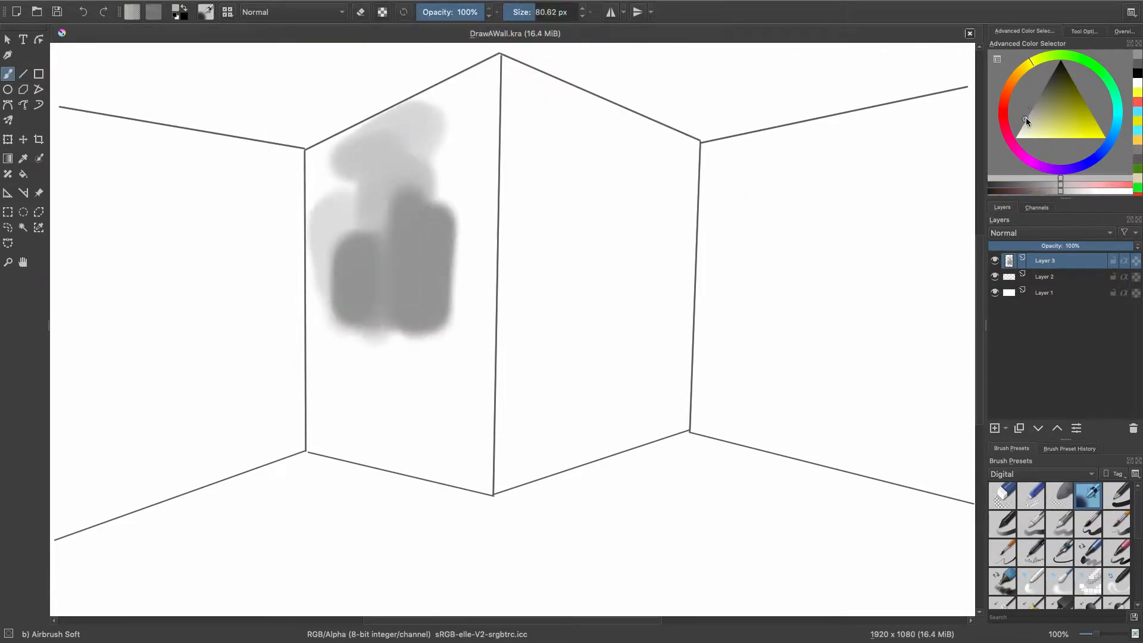
mouse_move(441, 208)
mouse_down()
mouse_move(375, 351)
mouse_move(316, 365)
mouse_move(364, 311)
mouse_move(451, 107)
mouse_move(383, 395)
mouse_move(454, 181)
mouse_move(475, 175)
mouse_up()
key(ctrl+Page_Down)
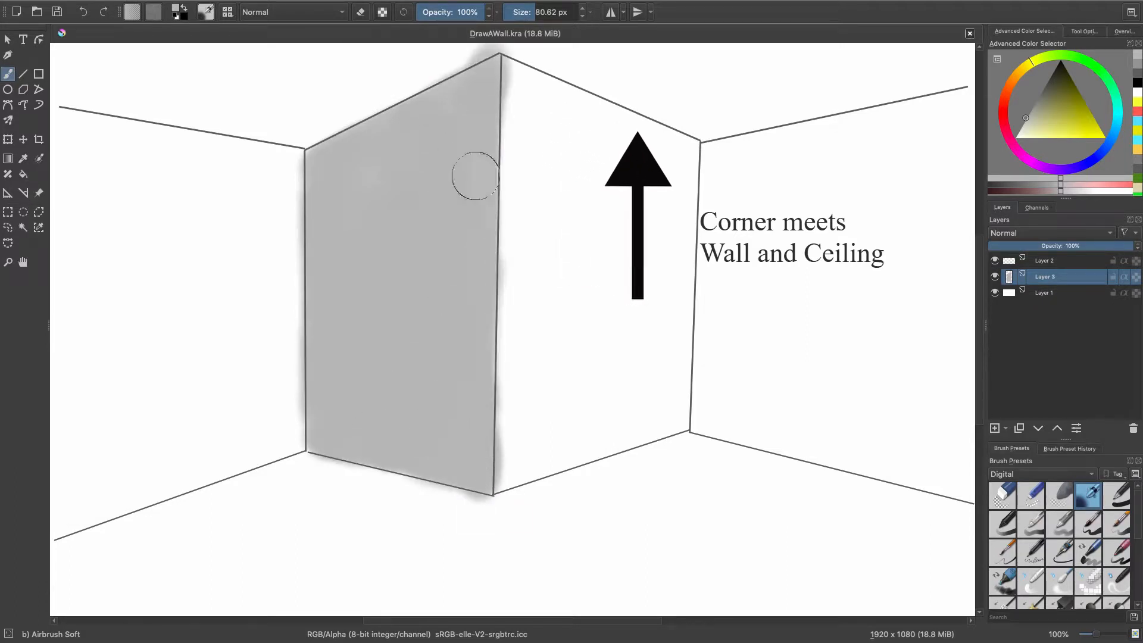
Erase the grey overspill around the shaded wall's outline with Eraser Small at 25 px.
click(1031, 495)
drag(496, 46, 439, 76)
drag(297, 156, 299, 443)
drag(297, 333, 297, 392)
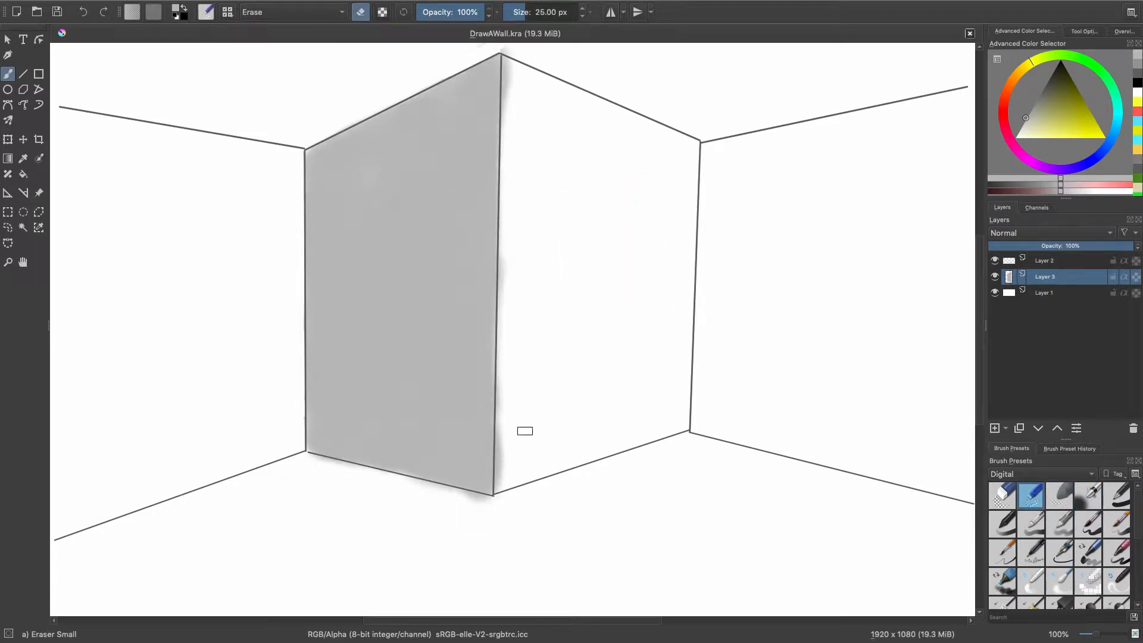
drag(499, 492, 503, 155)
drag(462, 498, 412, 484)
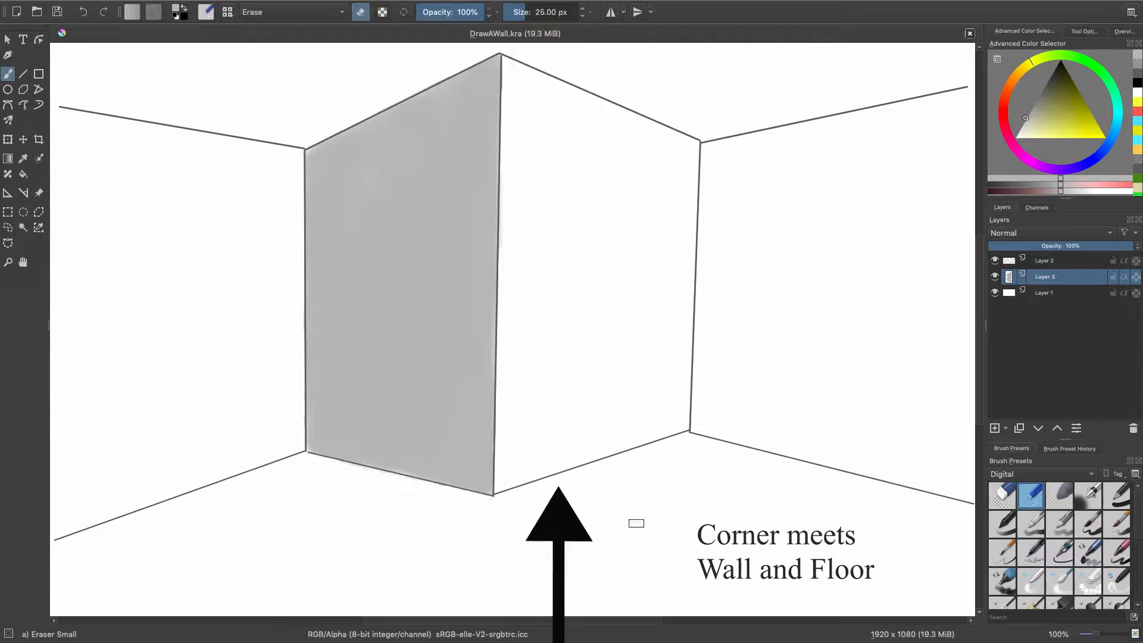
Blur the ceiling line above the grey wall on Layer 2 with Blender Blur.
click(1059, 580)
click(1044, 261)
drag(311, 135, 425, 84)
key(ctrl+z)
drag(498, 52, 316, 133)
Soften the grey overspill above the wall's ceiling edge on Layer 3 with Eraser Soft at 18.39 px.
click(1059, 495)
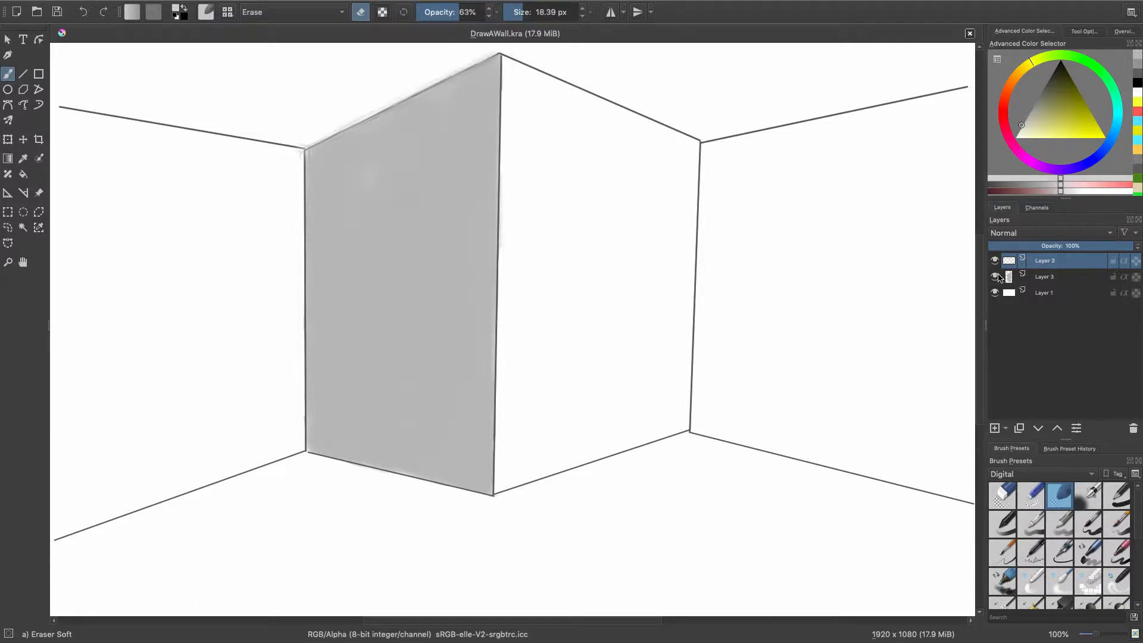
click(1012, 277)
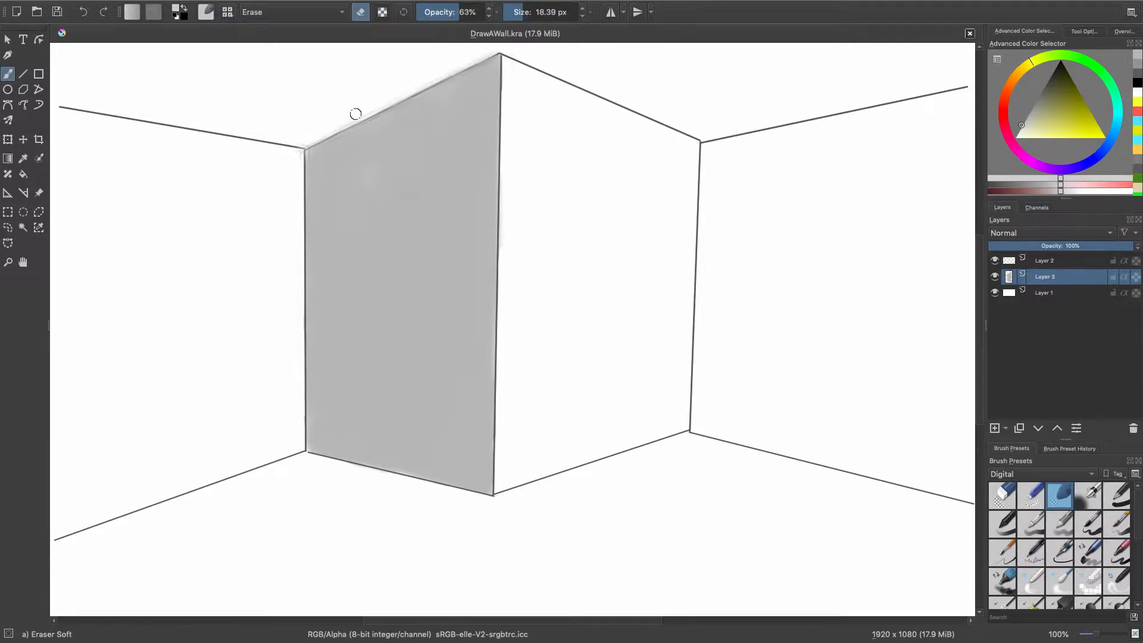
click(475, 12)
mouse_move(356, 113)
mouse_down()
mouse_move(472, 43)
mouse_move(133, 110)
mouse_move(87, 87)
mouse_move(312, 95)
mouse_move(173, 43)
mouse_move(77, 84)
mouse_move(435, 59)
mouse_up()
Shade the ceiling left of the central corner with the wall's grey using Airbrush Soft, and smooth it with Blender Blur.
ctrl+click(399, 119)
click(1088, 496)
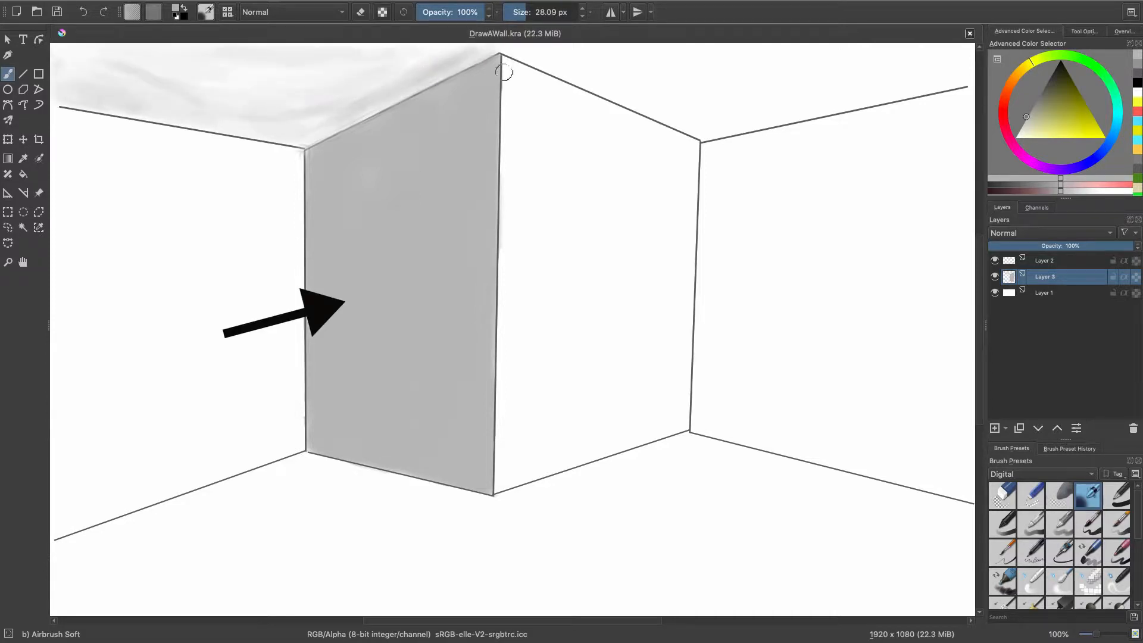
key(slash)
Blur the ceiling line between the central and right corners on Layer 2 with Blender Blur at 64% opacity.
key(Page_Up)
click(459, 12)
mouse_move(515, 58)
mouse_down()
mouse_move(530, 37)
mouse_move(546, 69)
mouse_move(668, 120)
mouse_up()
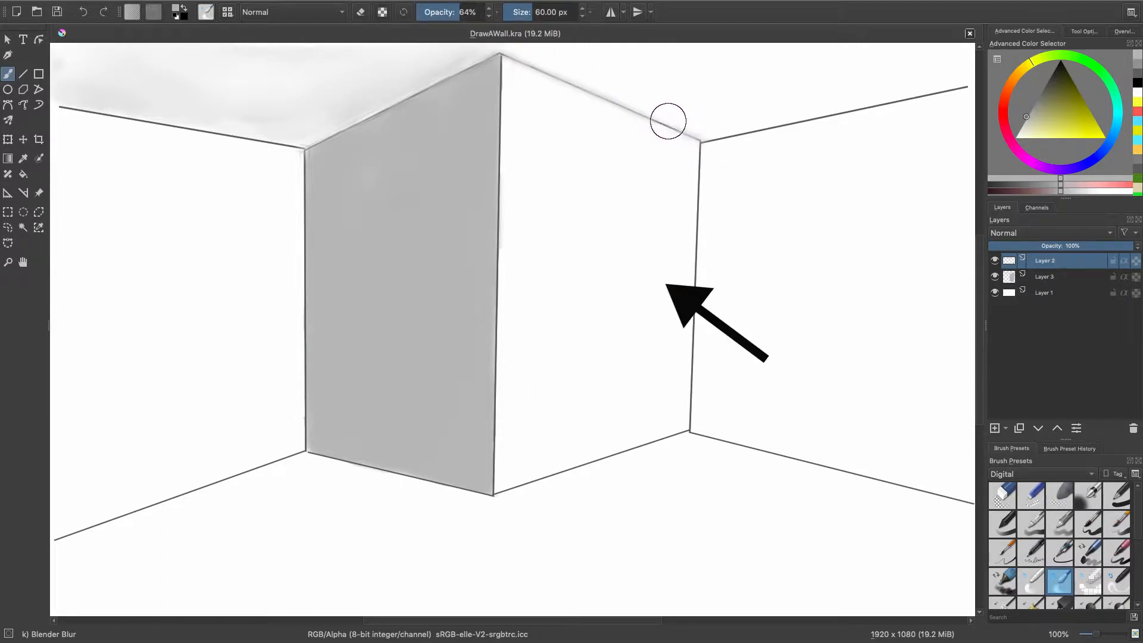
Shade the ceiling right of the central corner in light grey on Layer 3 with Airbrush Soft at 116.21 px.
key(Page_Down)
key(slash)
mouse_move(775, 51)
mouse_down()
mouse_move(636, 70)
mouse_move(763, 57)
mouse_up()
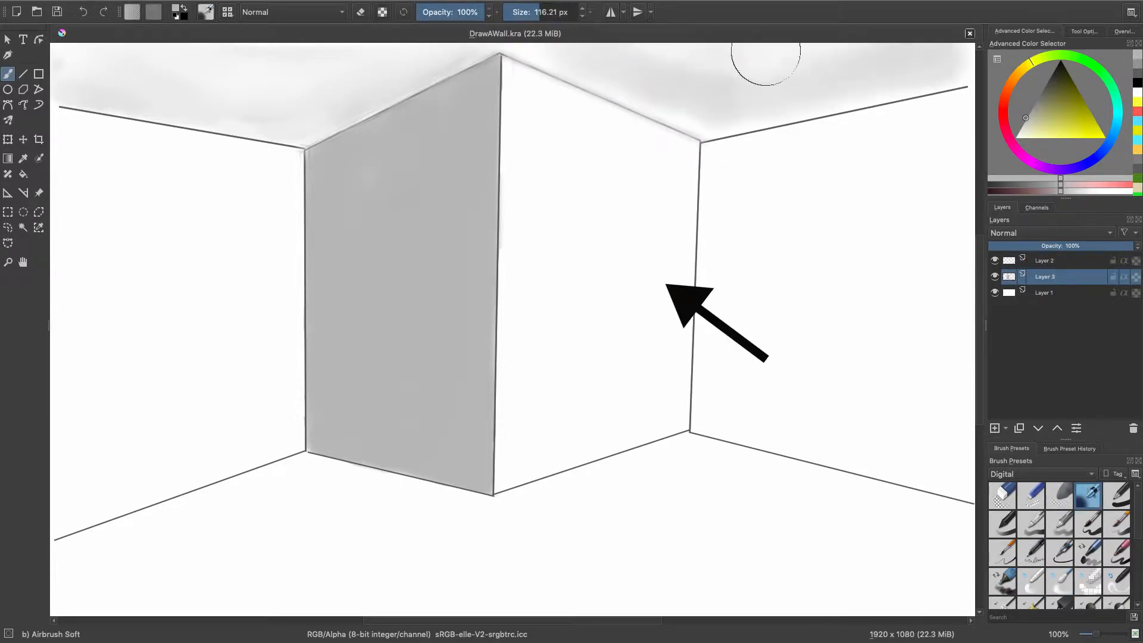
Shade along the rightmost ceiling line with Airbrush Soft at 8 px and blend it using Blender Blur.
click(518, 11)
key(k)
drag(756, 127, 942, 89)
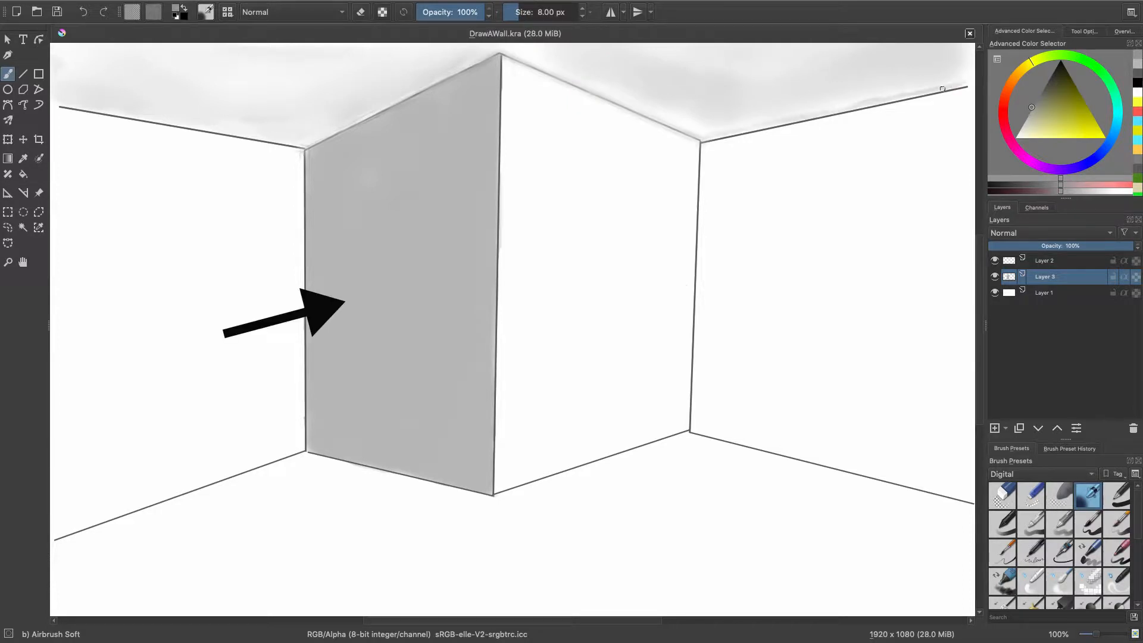
key(slash)
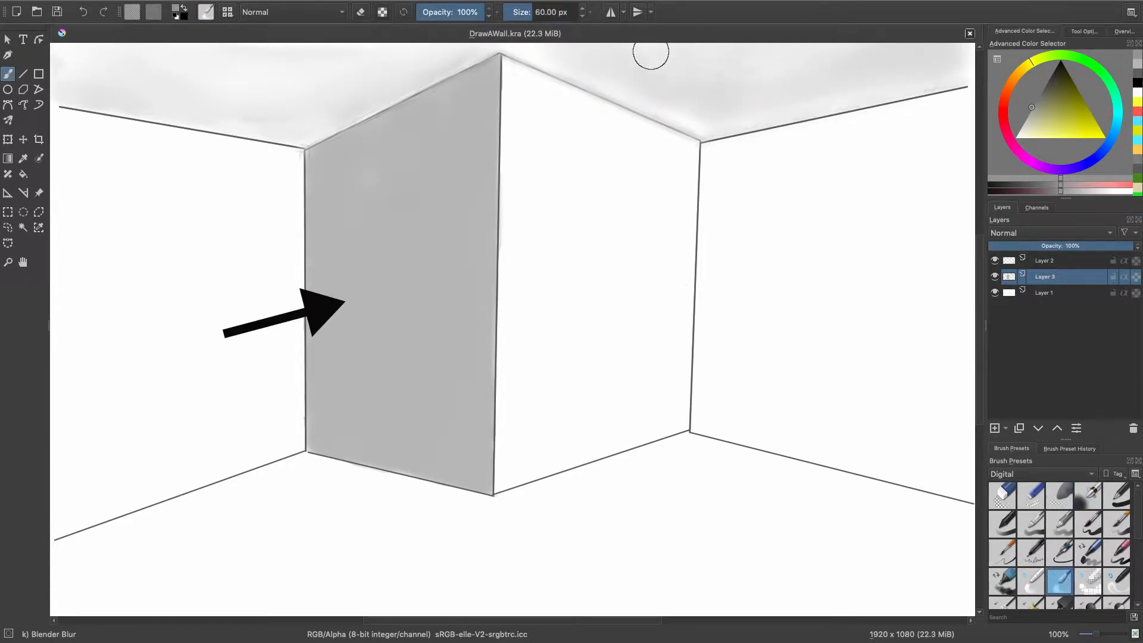
Blur the rightmost ceiling line and the right and central corner edges on Layer 2 with Blender Blur at 71% opacity.
key(Page_Up)
mouse_move(702, 142)
mouse_down()
mouse_move(946, 89)
mouse_move(699, 155)
mouse_move(810, 120)
mouse_up()
drag(700, 157, 689, 428)
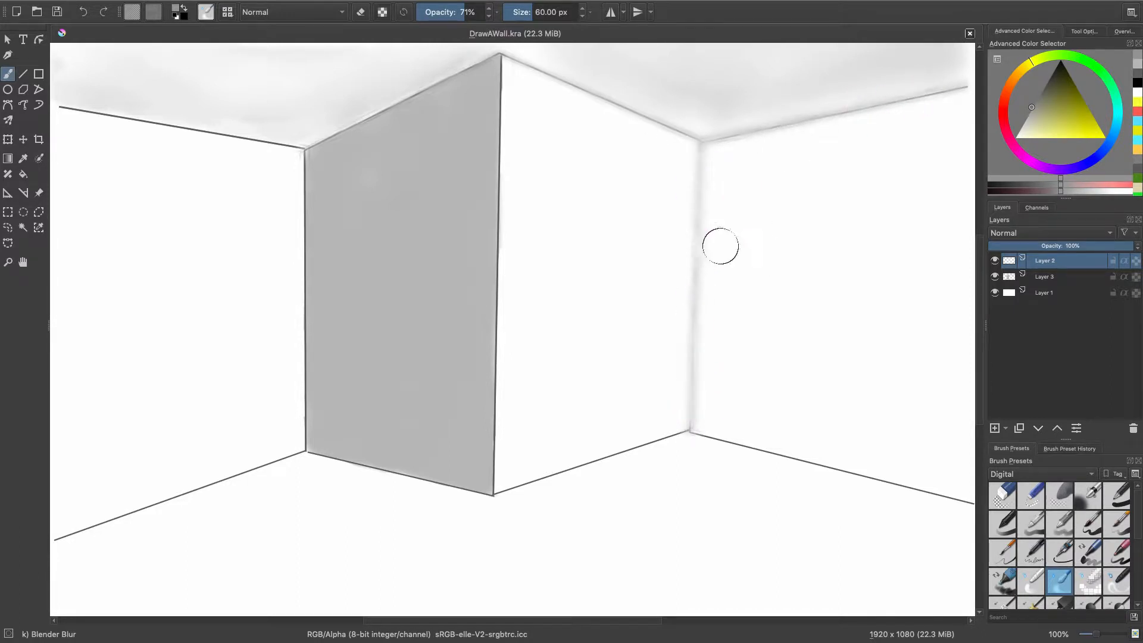
mouse_move(530, 65)
mouse_down()
mouse_move(620, 94)
mouse_move(474, 209)
mouse_move(495, 243)
mouse_move(494, 479)
mouse_up()
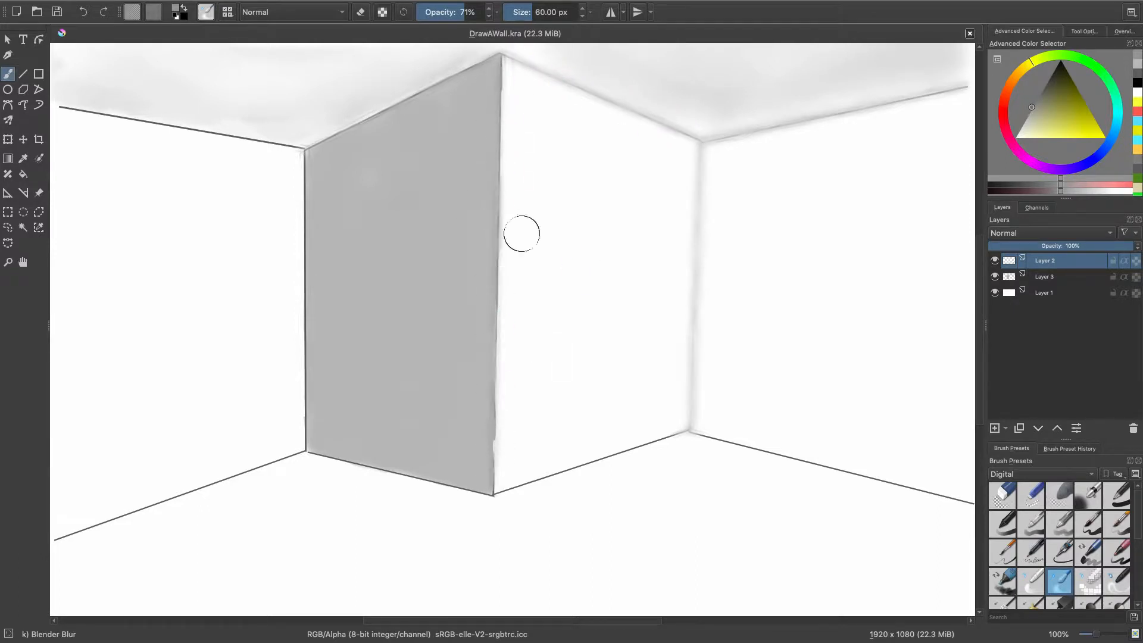
Repair the grey wall's edge along the central corner on Layer 3 with matching grey and Airbrush Soft at 8.99 px.
click(1031, 494)
click(1087, 495)
click(1045, 277)
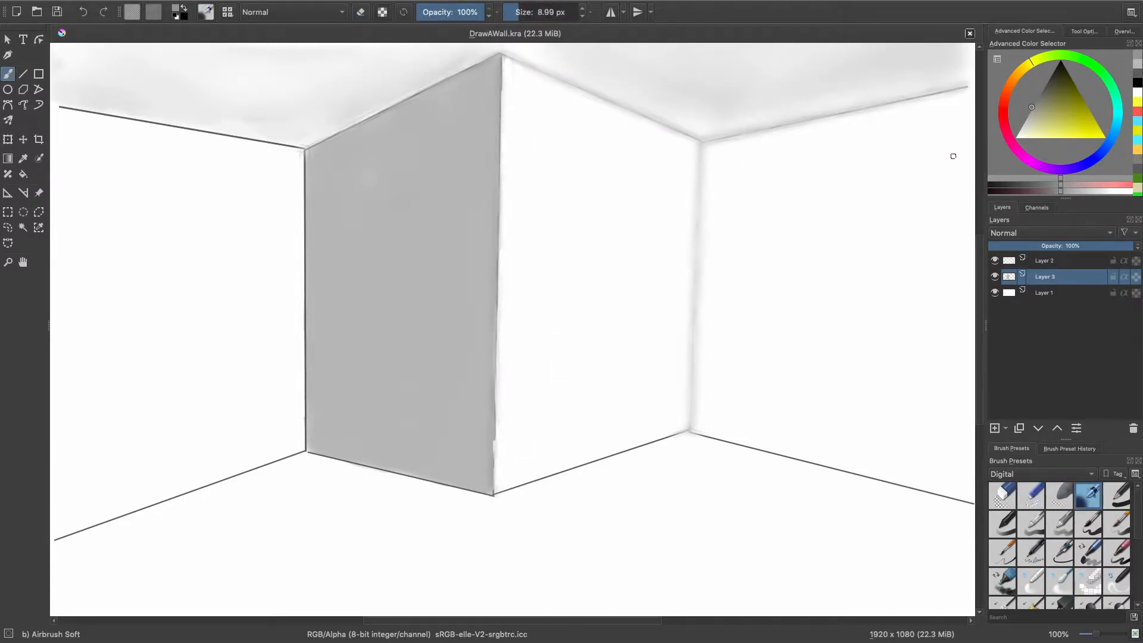
key(ctrl+z)
ctrl+click(491, 454)
drag(492, 444, 492, 470)
drag(494, 381, 493, 406)
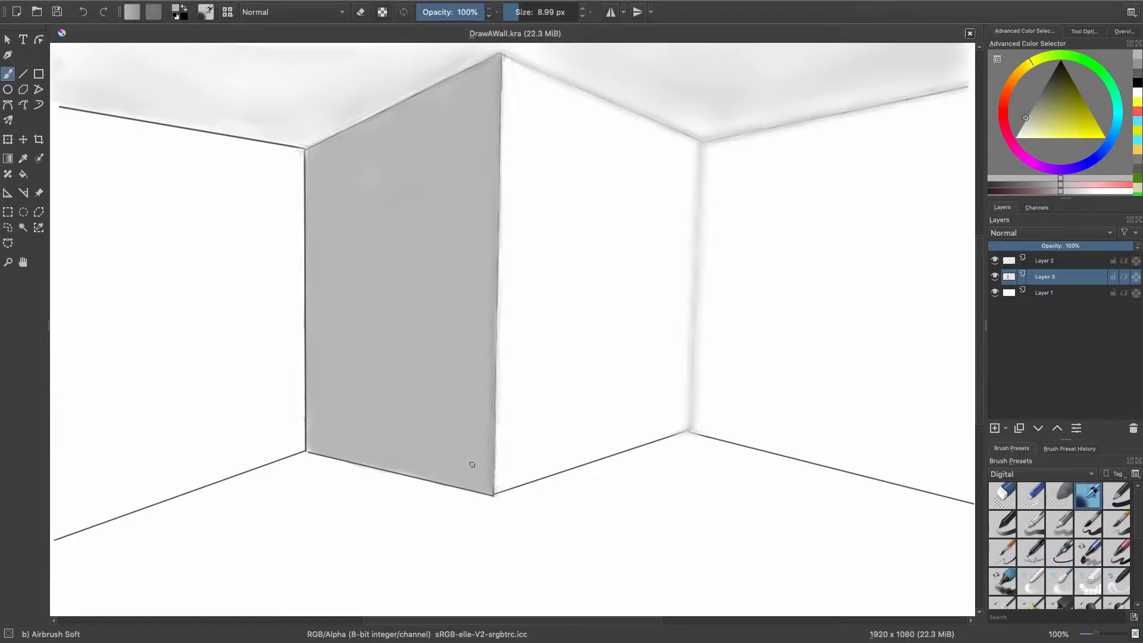
Blur the grey wall's floor line and left vertical edge on Layer 2 with Blender Blur at 100% opacity.
click(1045, 260)
click(1059, 581)
drag(318, 455, 492, 493)
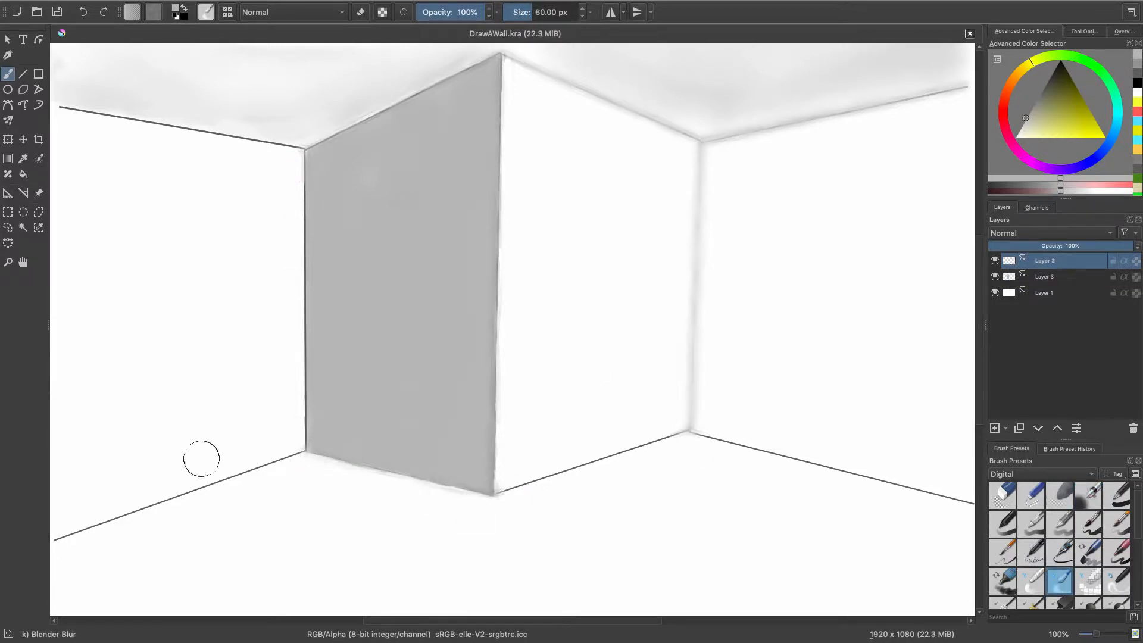
drag(305, 164, 305, 445)
Blur the remaining floor lines and the leftmost ceiling line with Blender Blur at 45% opacity.
drag(57, 540, 132, 512)
key(ctrl+z)
click(448, 12)
mouse_move(53, 539)
mouse_down()
mouse_move(260, 466)
mouse_move(571, 466)
mouse_move(964, 503)
mouse_move(781, 455)
mouse_up()
mouse_move(62, 108)
mouse_down()
mouse_move(273, 143)
mouse_move(63, 109)
mouse_up()
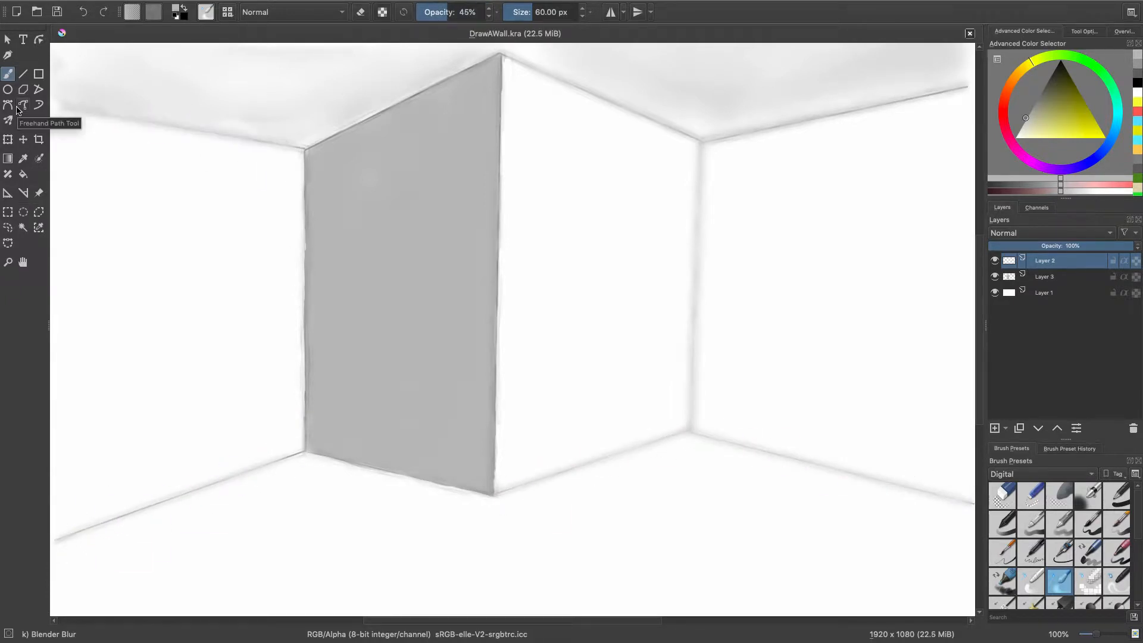
Paint dark shadows on the floor around the right corner with Airbrush Soft on Layer 3 and smooth them with Blender Blur.
click(1031, 495)
key(Page_Down)
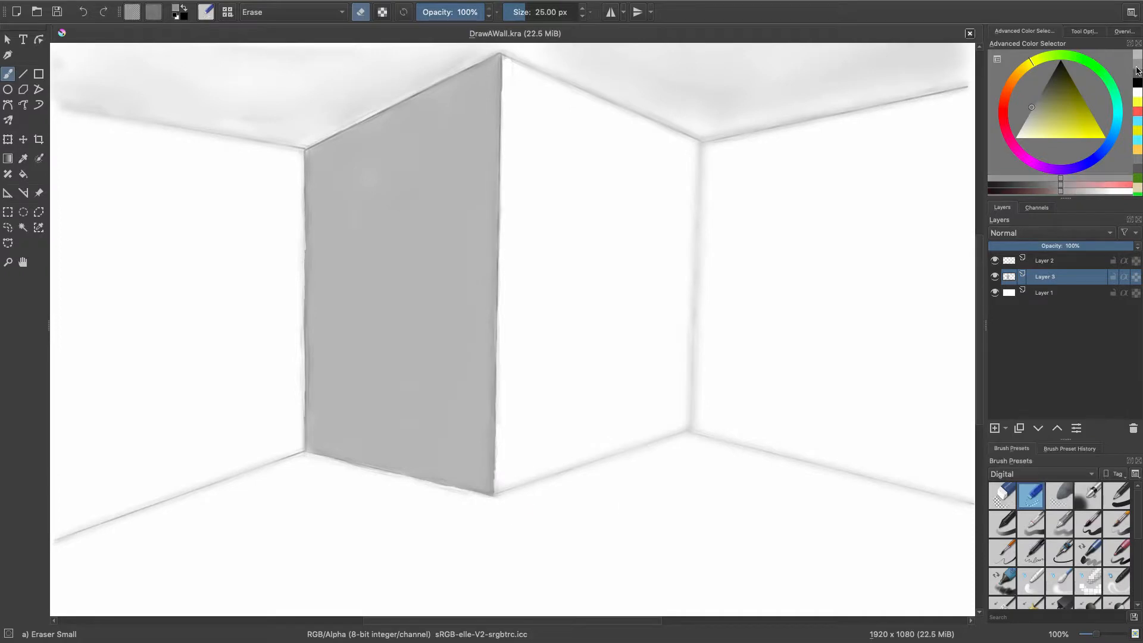
click(1088, 495)
drag(715, 447, 688, 447)
click(1059, 581)
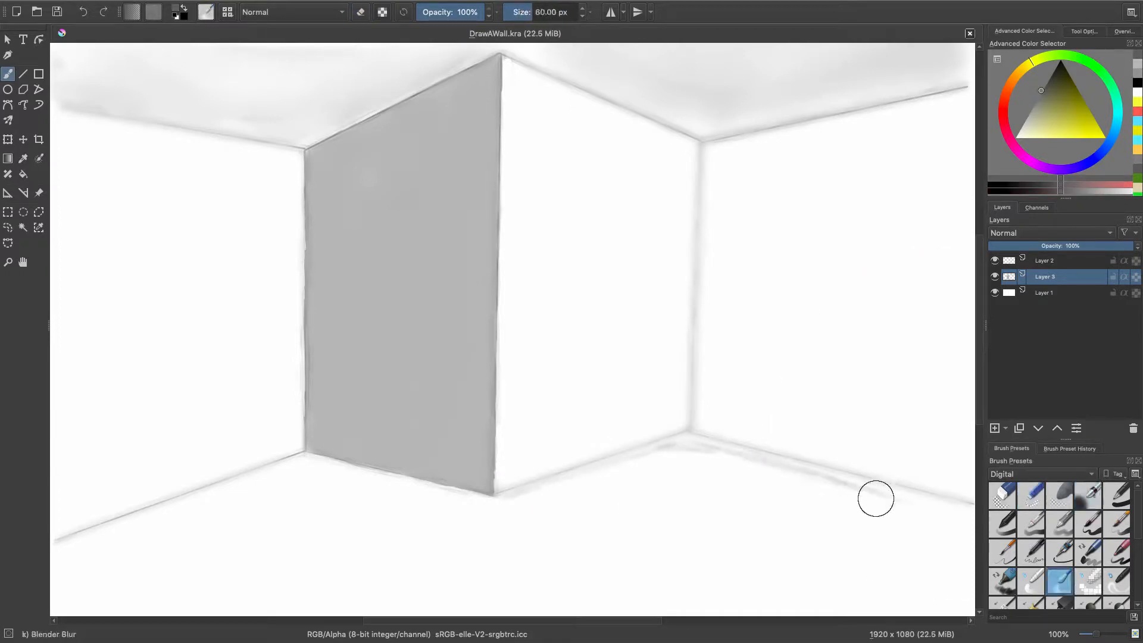
mouse_move(874, 497)
mouse_down()
mouse_move(630, 470)
mouse_move(672, 454)
mouse_move(393, 441)
mouse_up()
click(1088, 495)
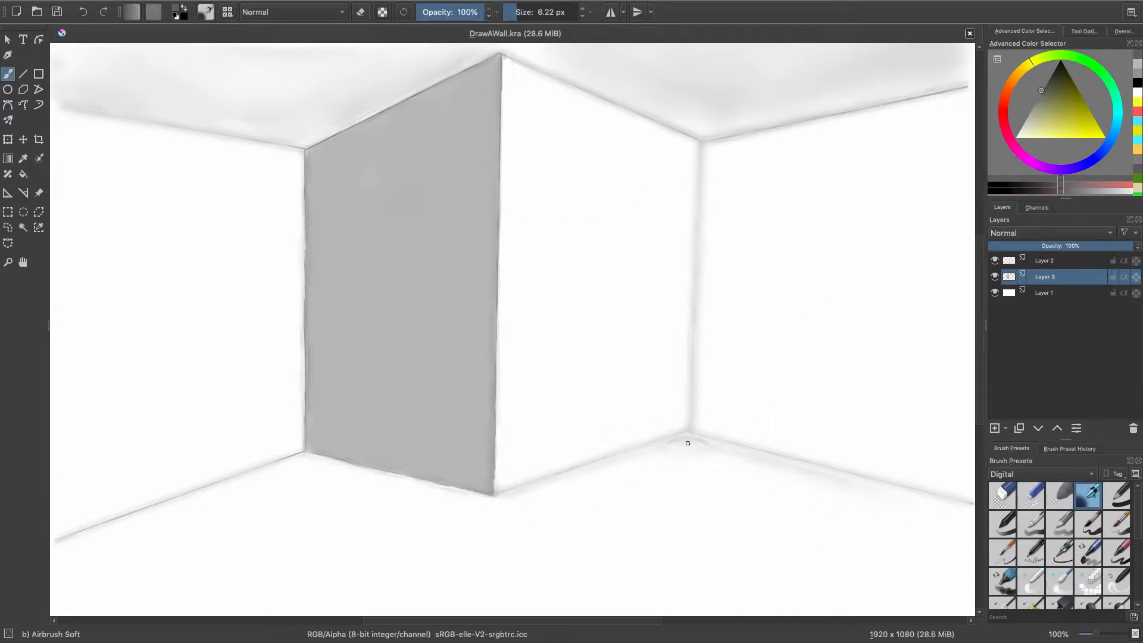
key(slash)
Touch up the grey wall's left edge in light grey with Basic-6 Details at 7.50 px and blend it using Blender Blur.
key(Page_Up)
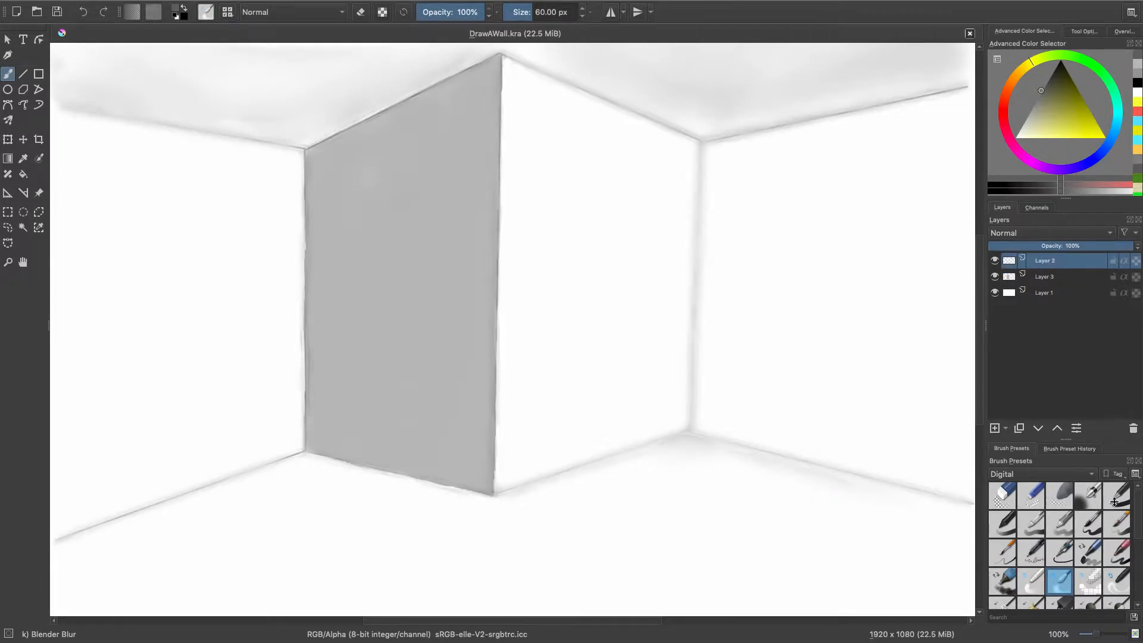
click(1002, 552)
click(1026, 118)
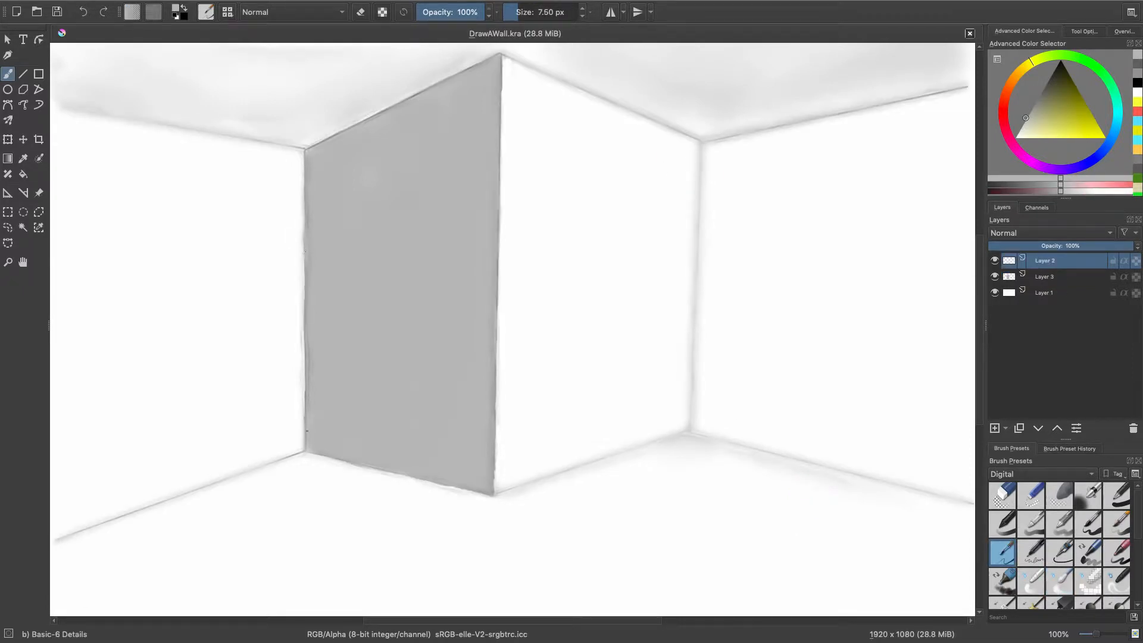
key(Page_Down)
key(slash)
key(Page_Up)
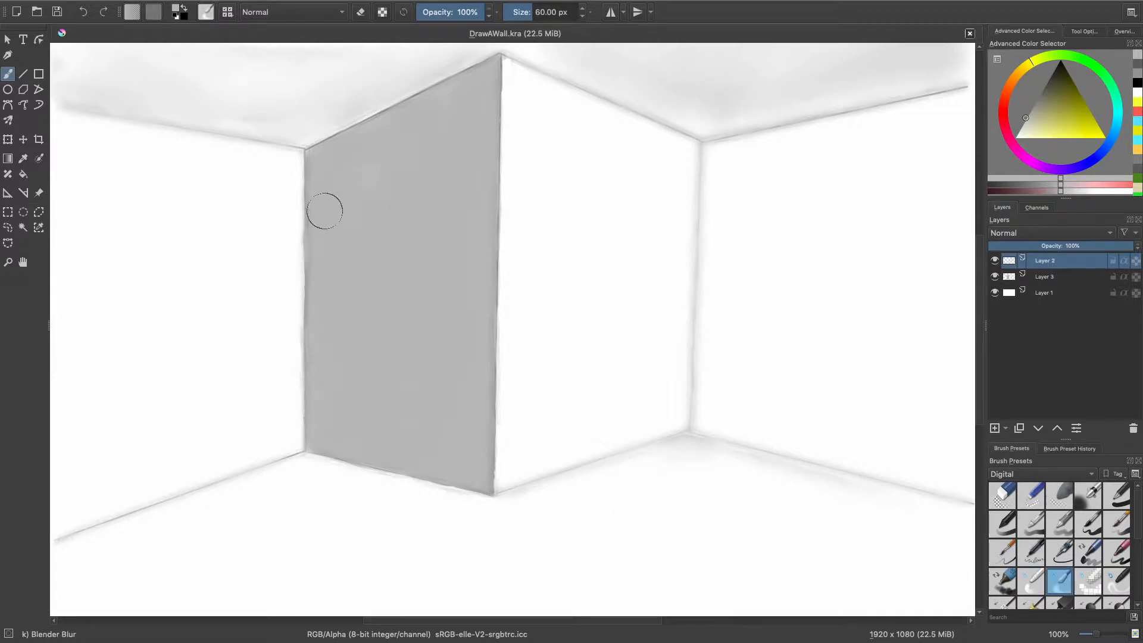
Clean up the outside of the grey wall's left edge with Eraser Small at 25 px.
key(slash)
key(e)
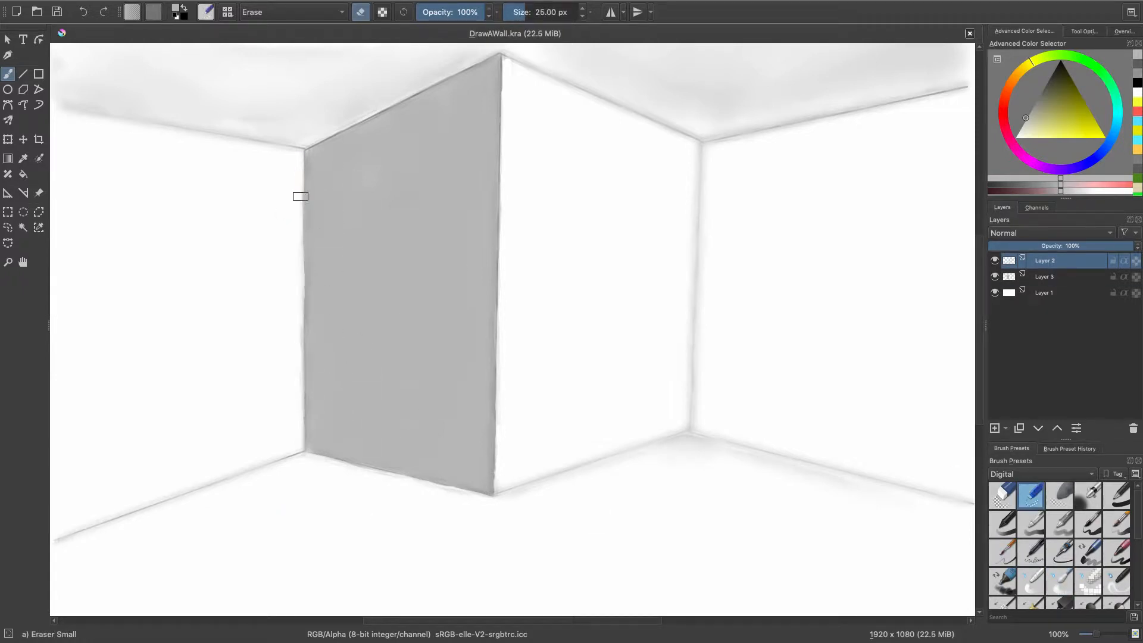
drag(299, 364, 302, 435)
drag(291, 231, 291, 138)
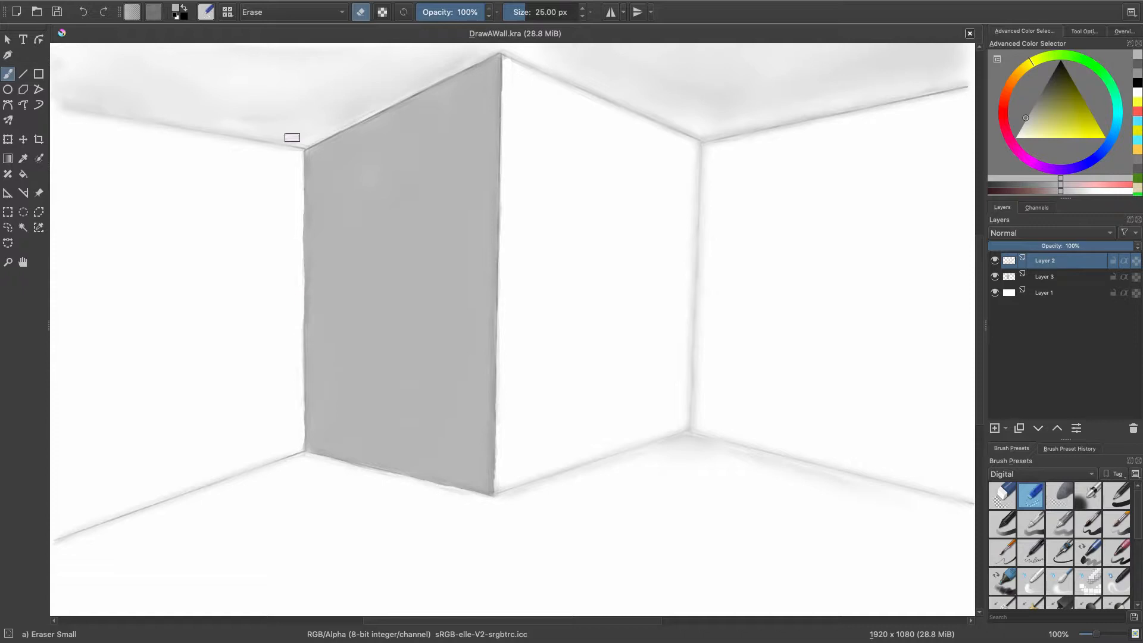
click(1087, 496)
click(1138, 64)
drag(306, 461, 384, 476)
click(1045, 276)
click(521, 12)
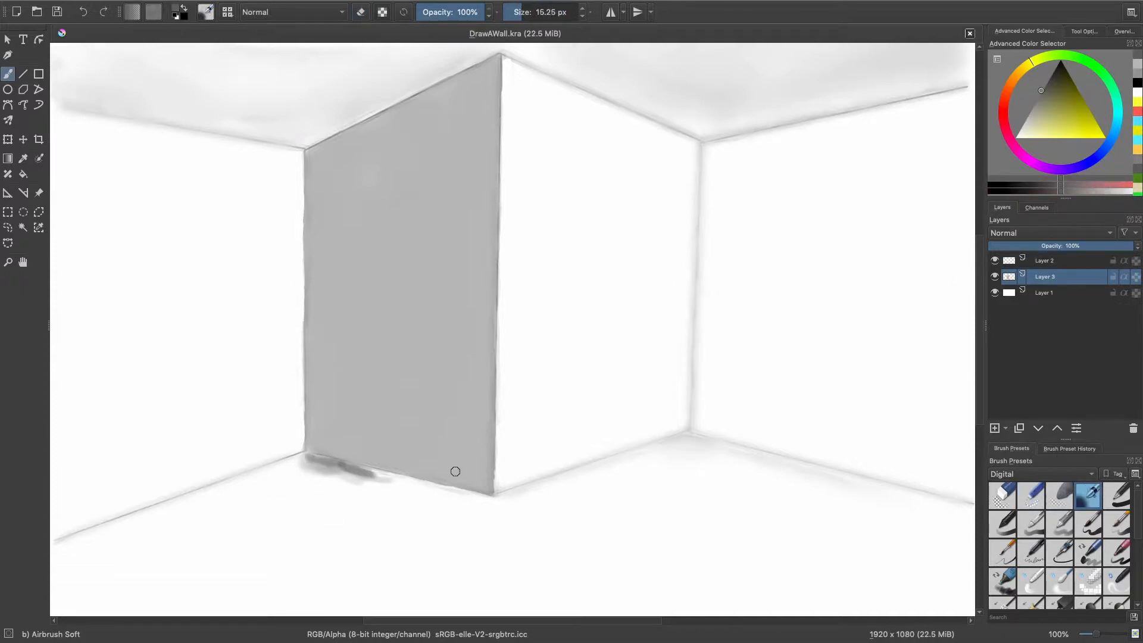
key(ctrl+z)
key(ctrl+z)
key(ctrl+z)
Shade the floor in soft light grey with Airbrush Soft at 252.43 px on Layer 3.
click(1025, 118)
click(550, 12)
mouse_move(337, 562)
mouse_down()
mouse_move(533, 590)
mouse_move(545, 569)
mouse_up()
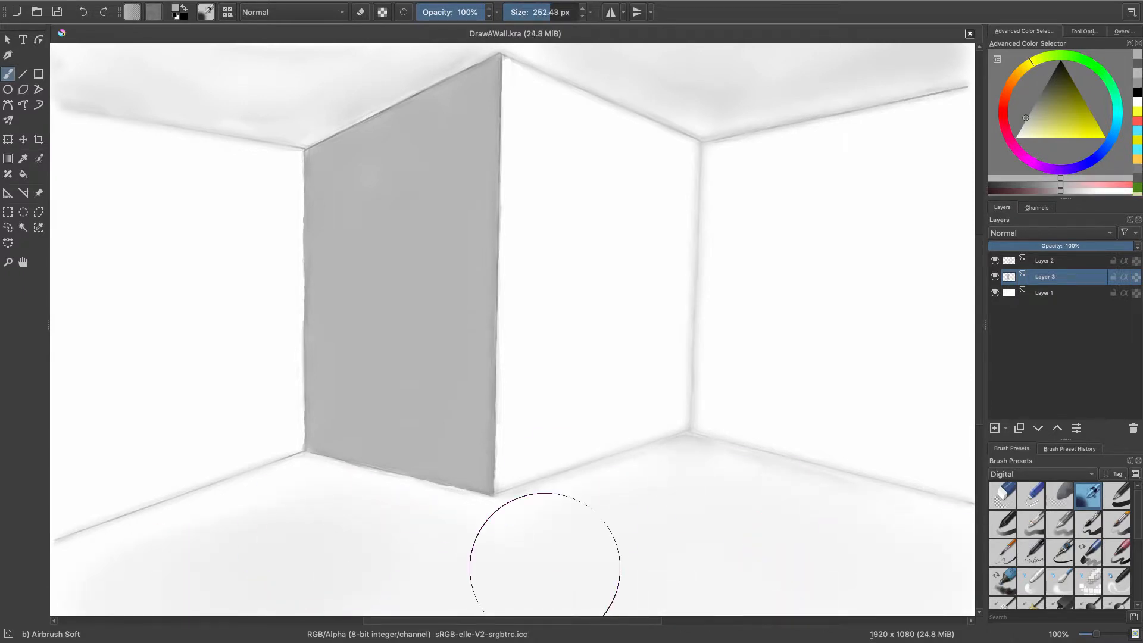
Paint the grey wall's floor reflection with a white streak below the central corner, softening the reflection's left edge with Eraser Soft.
click(514, 12)
key(x)
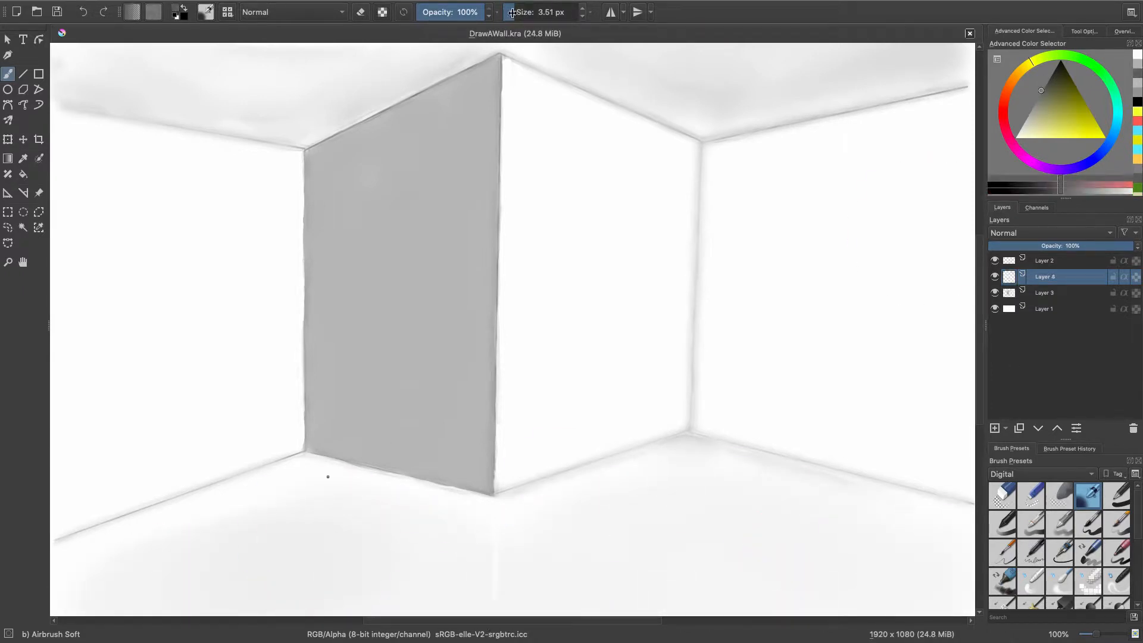
mouse_move(327, 474)
mouse_down()
mouse_move(394, 481)
mouse_move(411, 457)
mouse_move(426, 487)
mouse_move(366, 472)
mouse_move(312, 515)
mouse_move(476, 493)
mouse_move(332, 456)
mouse_move(450, 480)
mouse_move(326, 495)
mouse_move(315, 446)
mouse_move(473, 492)
mouse_move(420, 401)
mouse_move(456, 499)
mouse_move(313, 478)
mouse_move(477, 519)
mouse_move(472, 497)
mouse_move(314, 491)
mouse_move(453, 480)
mouse_move(312, 434)
mouse_up()
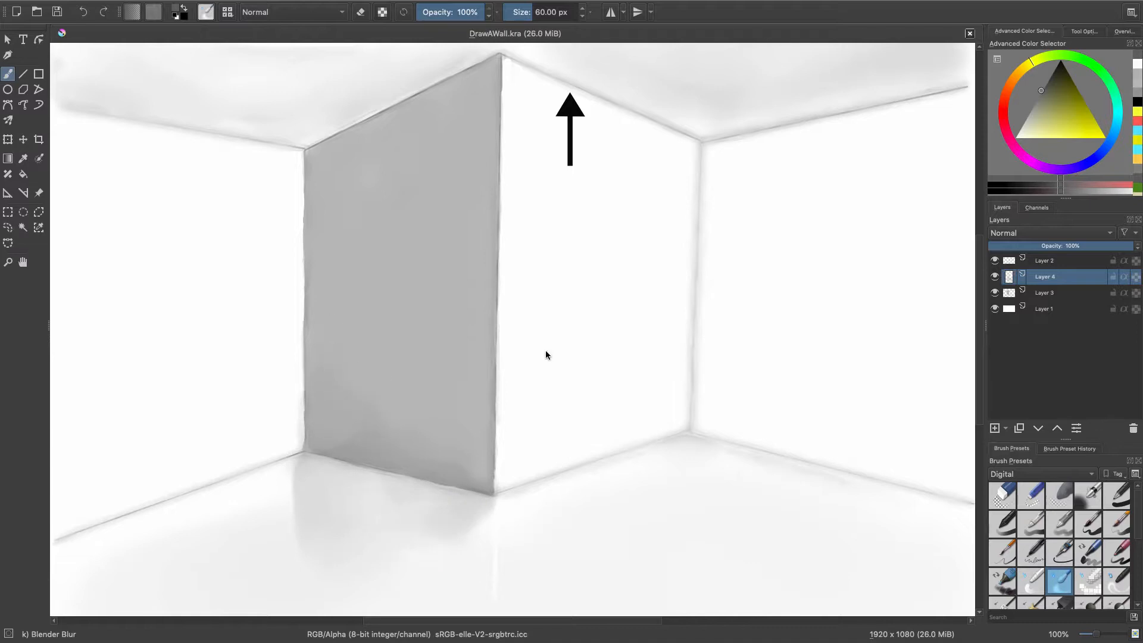
click(1059, 495)
drag(285, 489, 285, 497)
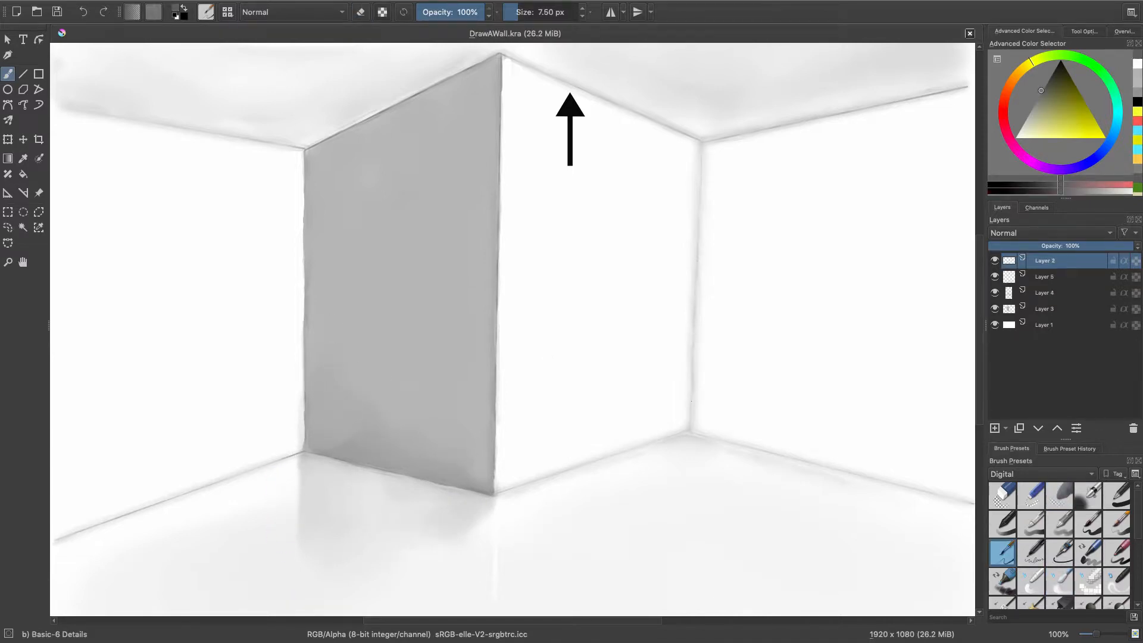
Undo the dark strokes on the rightmost ceiling line and blend the room's edge lines with Blender Blur at 60 px.
key(ctrl+t)
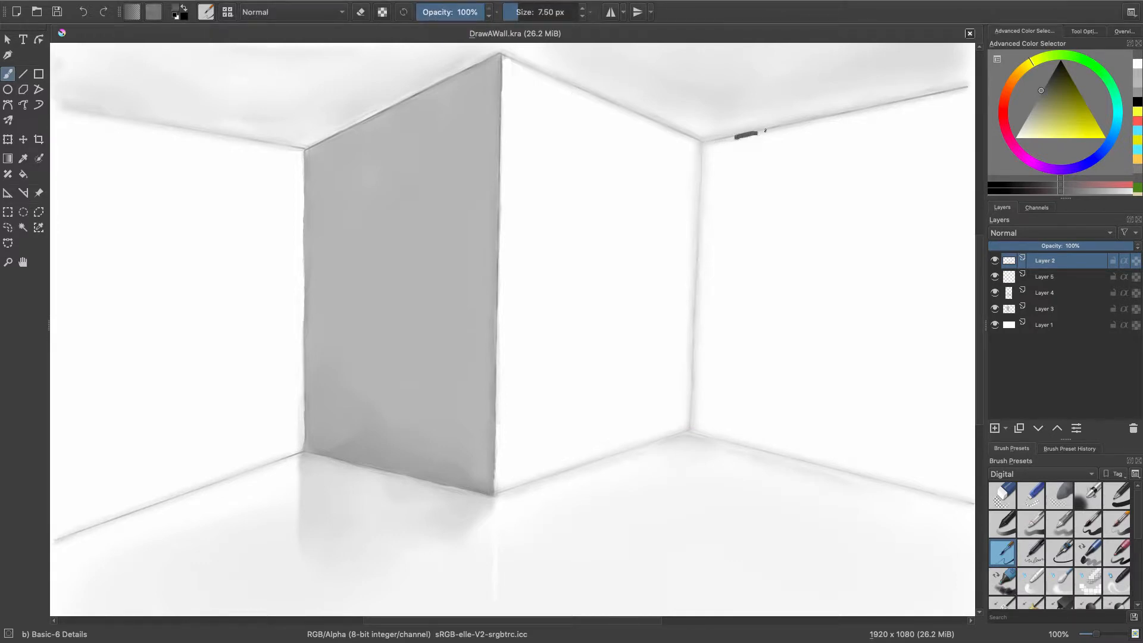
key(ctrl+z)
click(1059, 580)
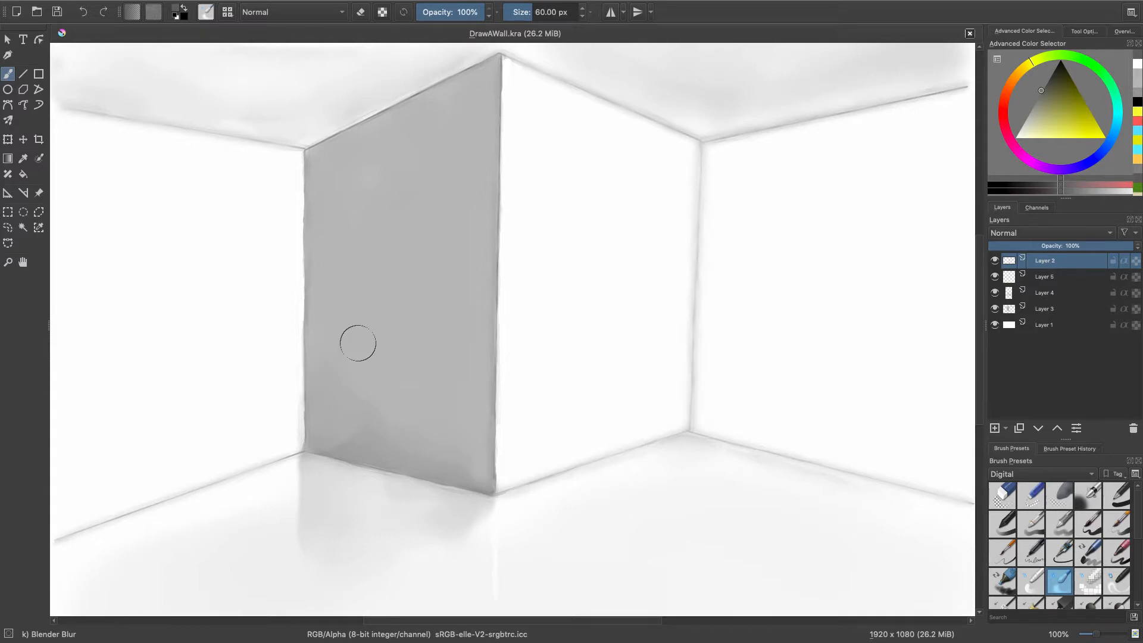
key(slash)
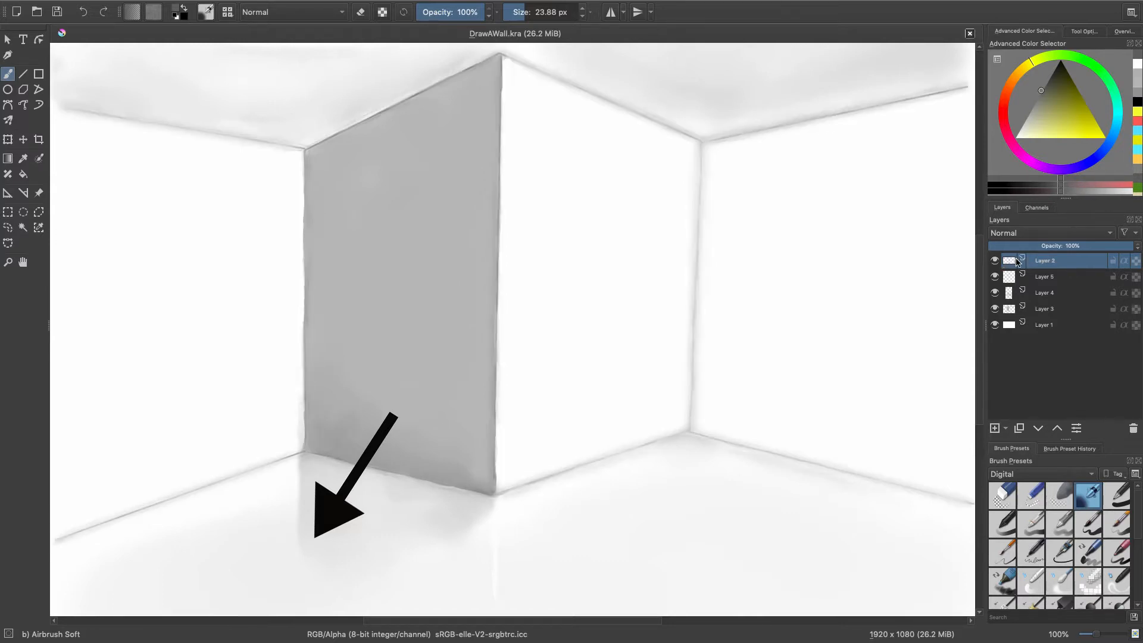
Add faint light grey shading to the white walls on both sides with Airbrush Soft at 99.89 px.
click(1005, 553)
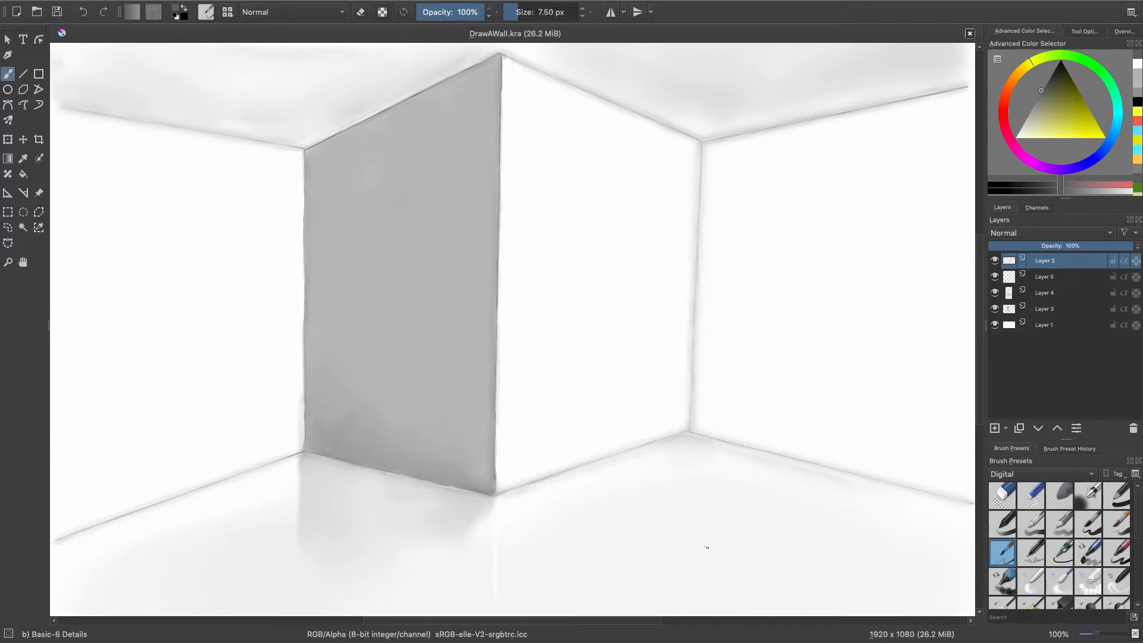
click(1137, 84)
key(slash)
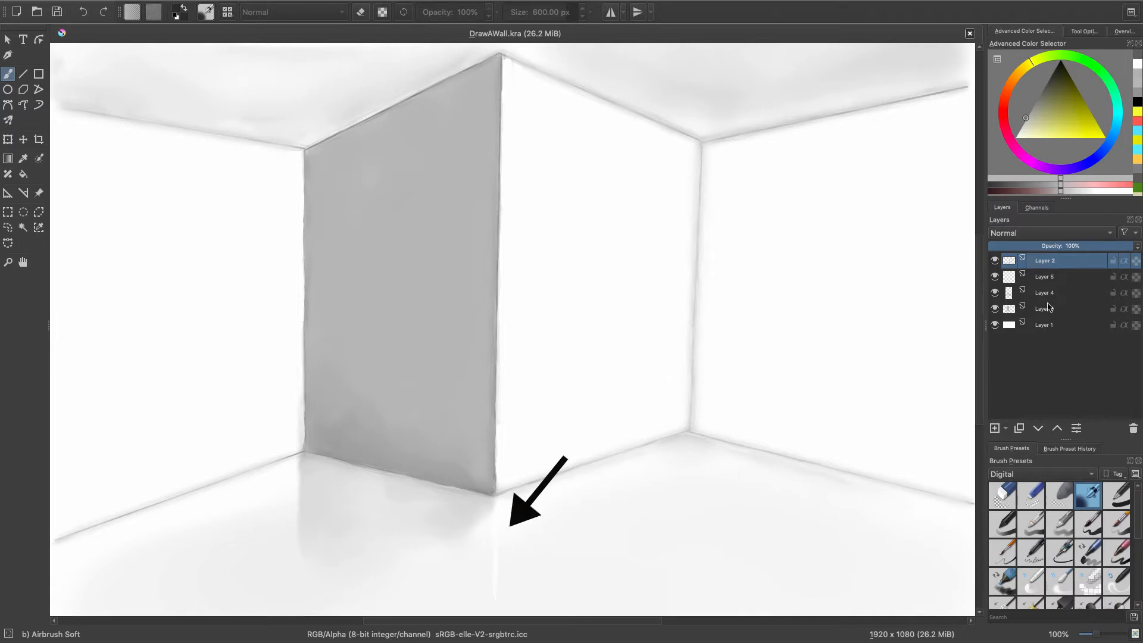
click(537, 12)
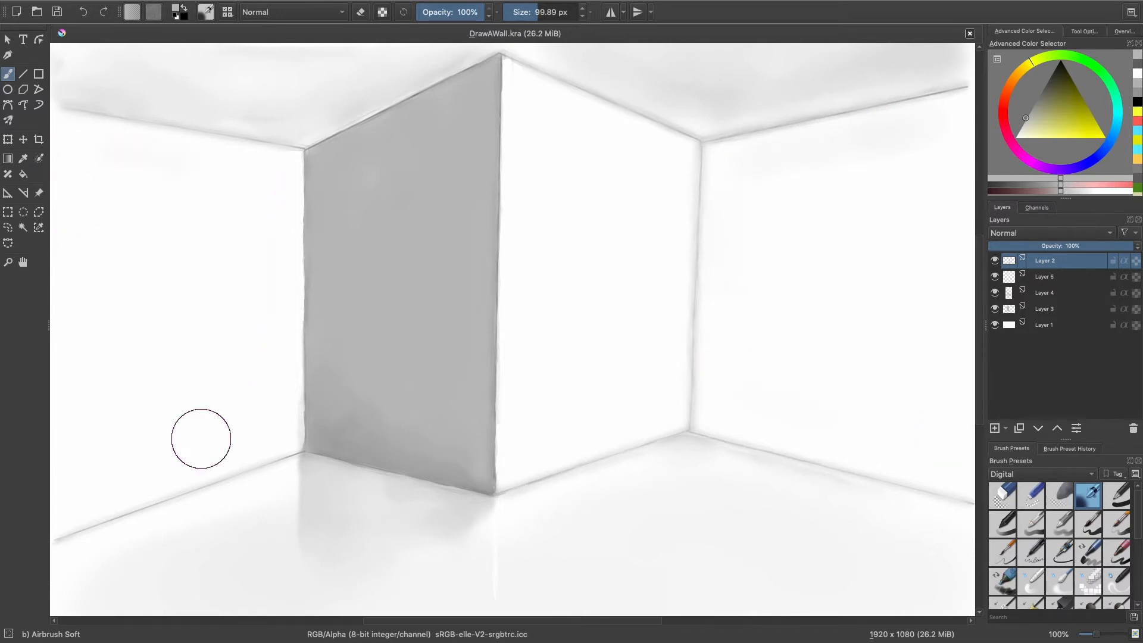
Darken the grey wall's edges in a deeper grey with Airbrush Soft, reducing opacity to 53%, and blend the shading with Blender Blur at 60 px.
ctrl+click(372, 146)
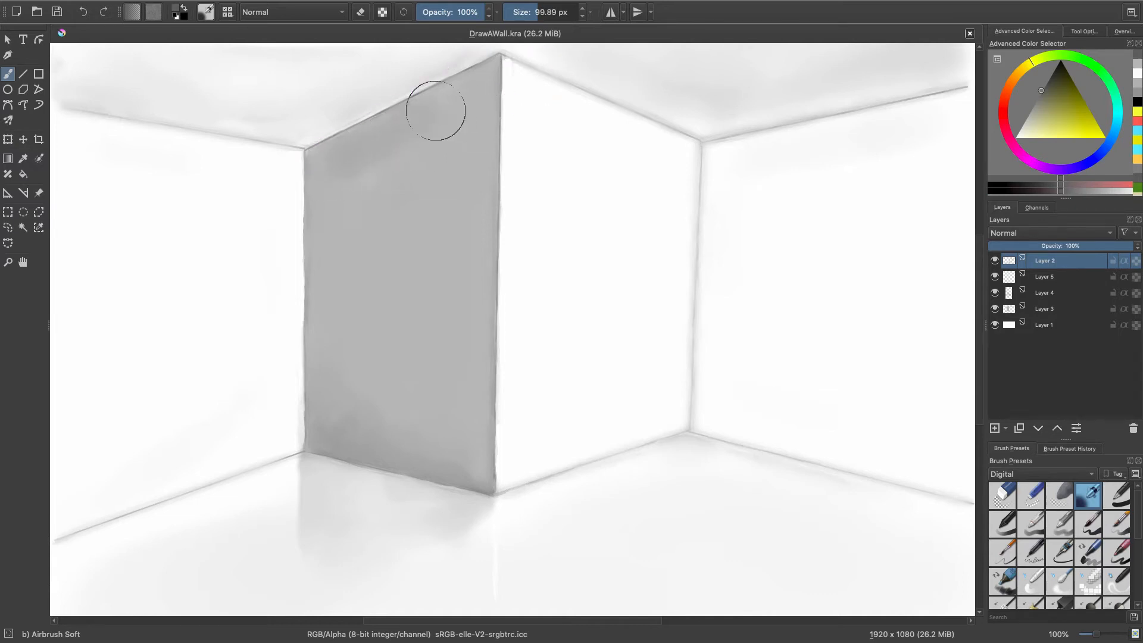
click(452, 12)
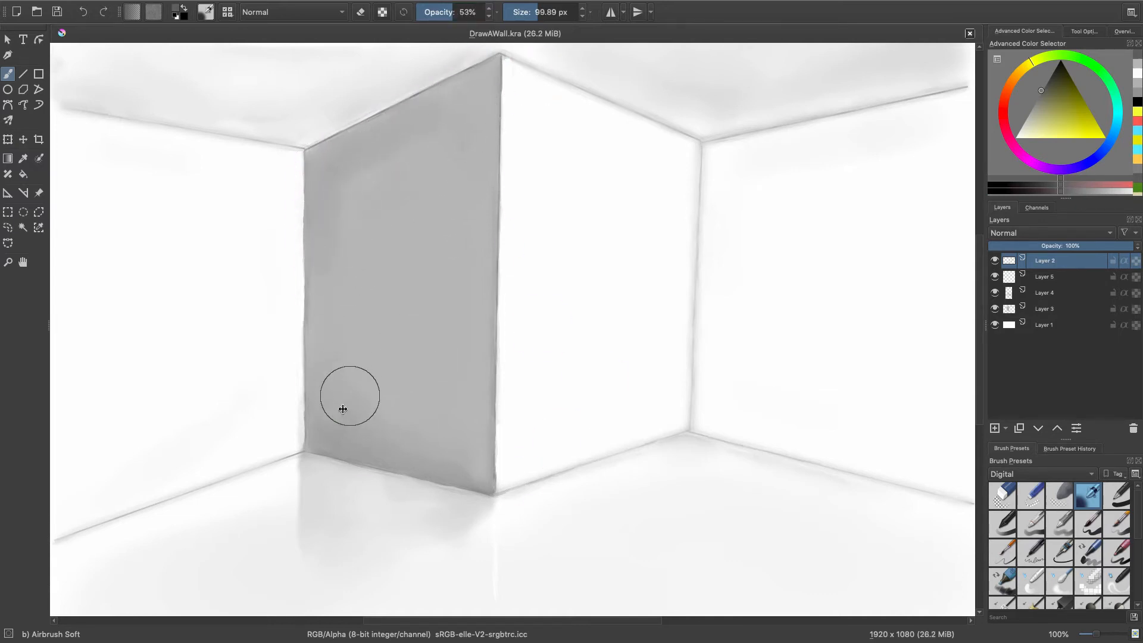
click(1060, 581)
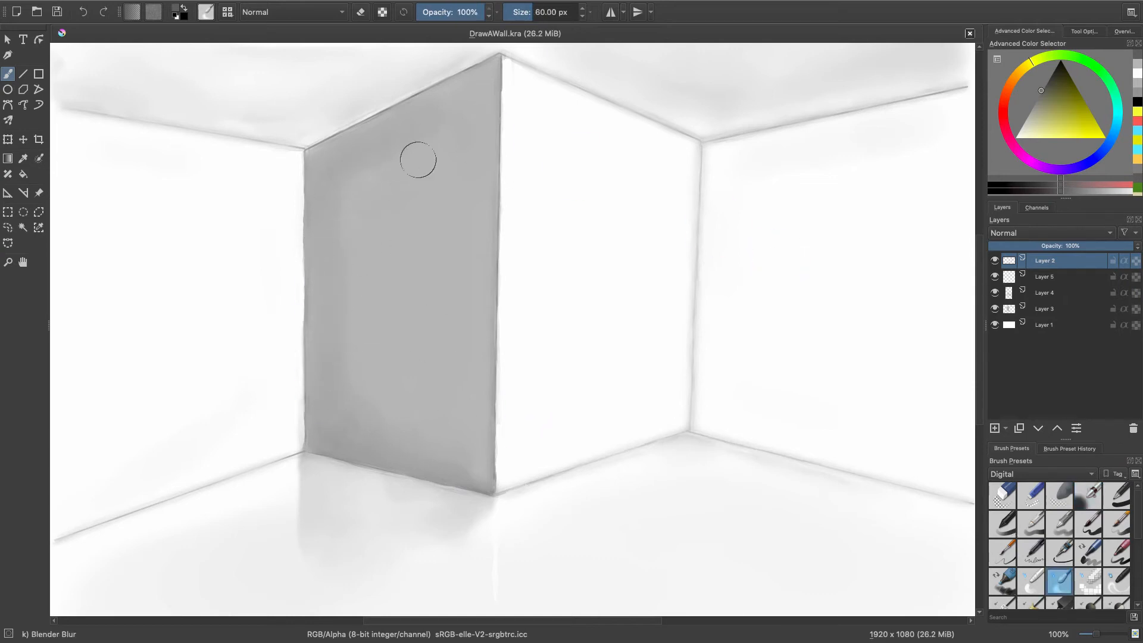
mouse_move(386, 410)
mouse_down()
mouse_move(331, 404)
mouse_move(332, 421)
mouse_move(419, 420)
mouse_move(343, 344)
mouse_move(362, 152)
mouse_move(364, 383)
mouse_move(473, 457)
mouse_up()
key(slash)
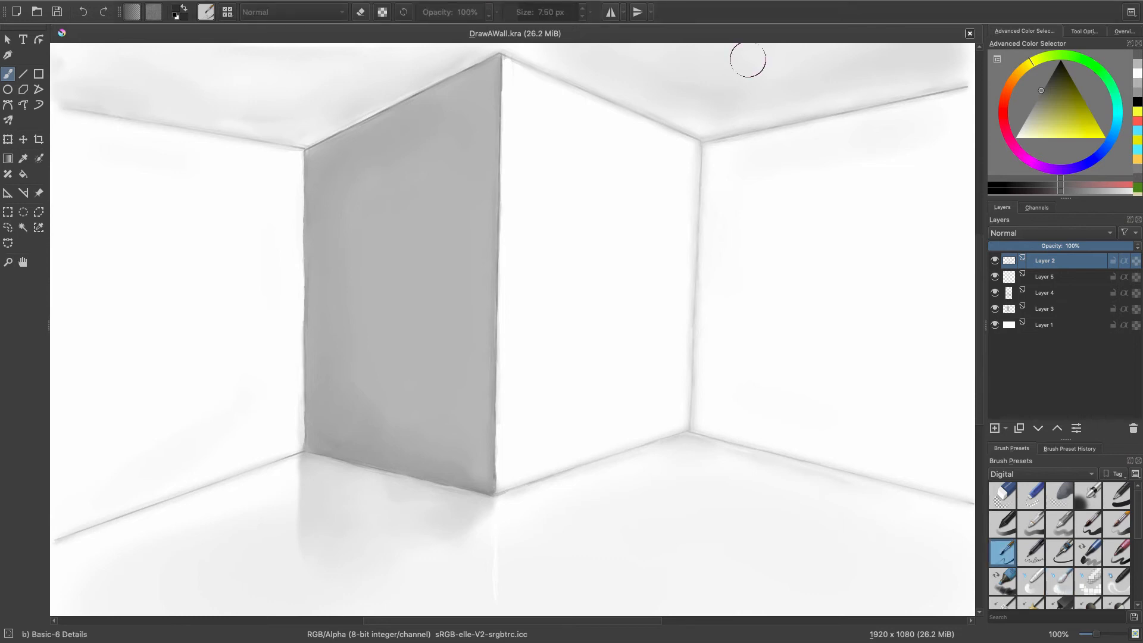